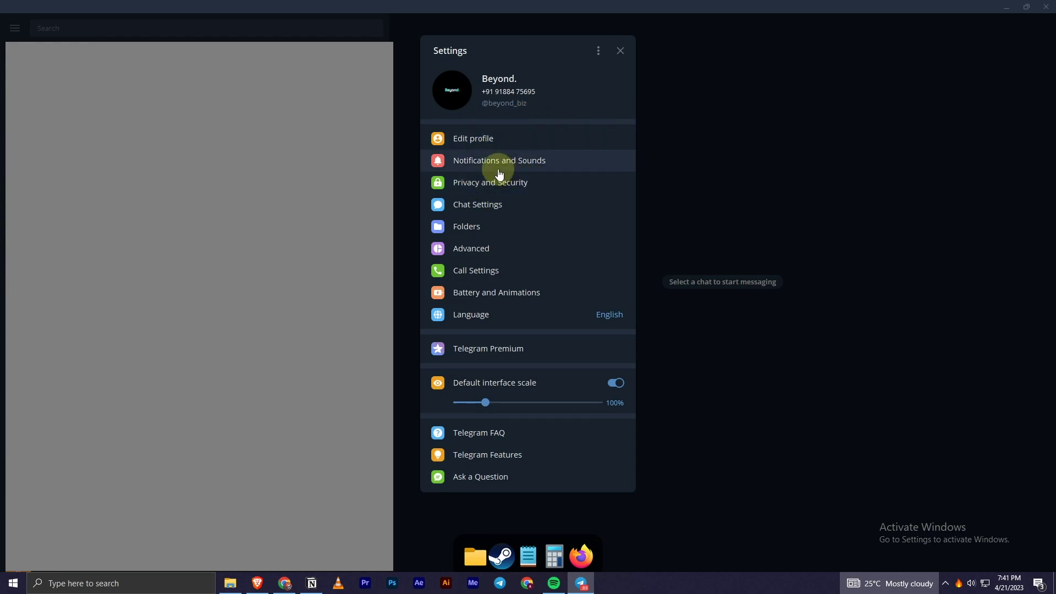
click(508, 184)
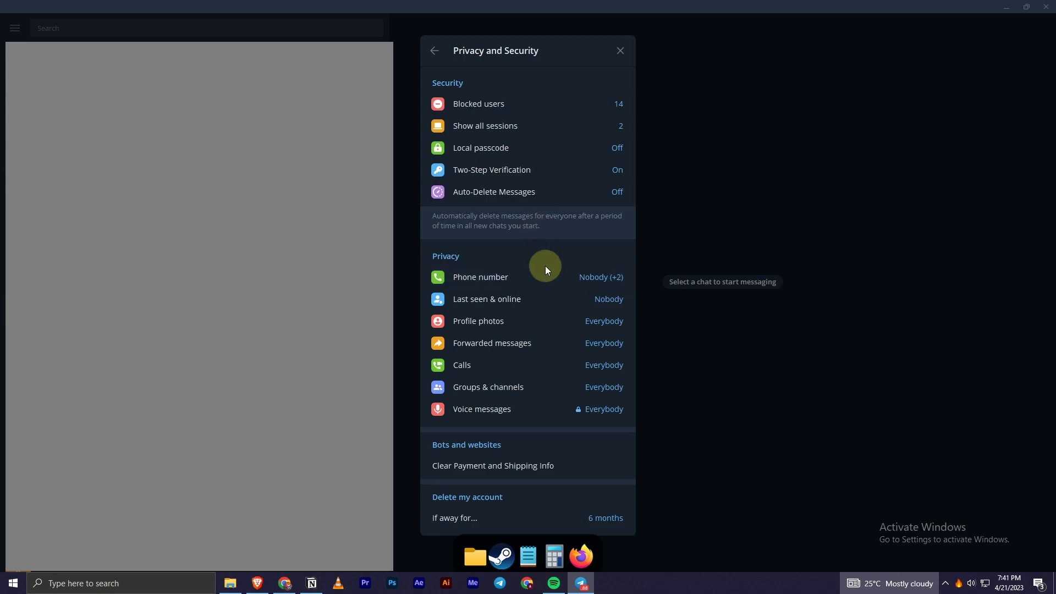
Step: Set 'Who can see my phone number' to Nobody in the Phone number privacy options
click(579, 275)
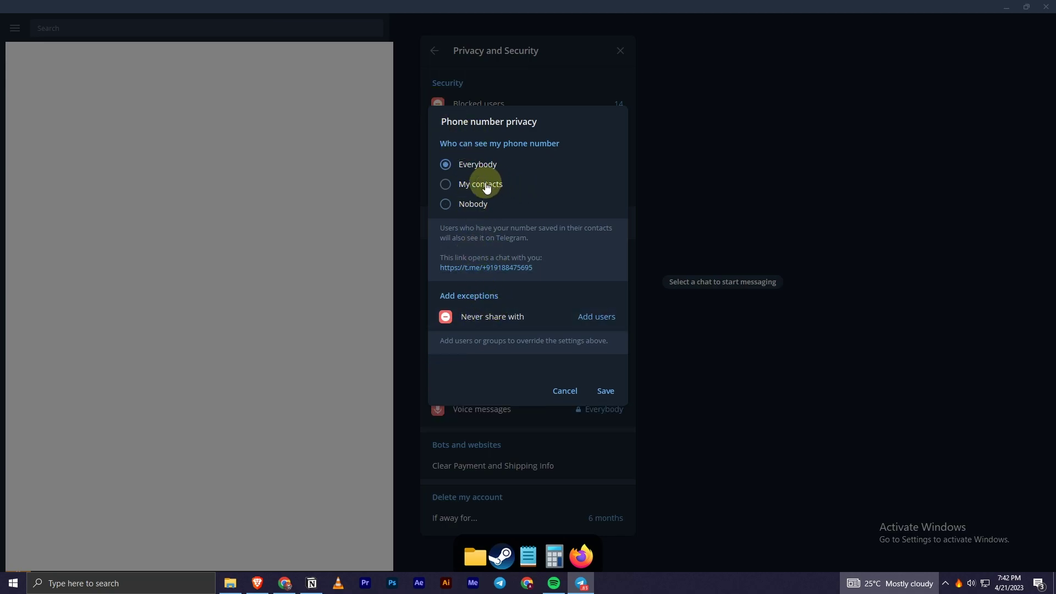
click(480, 184)
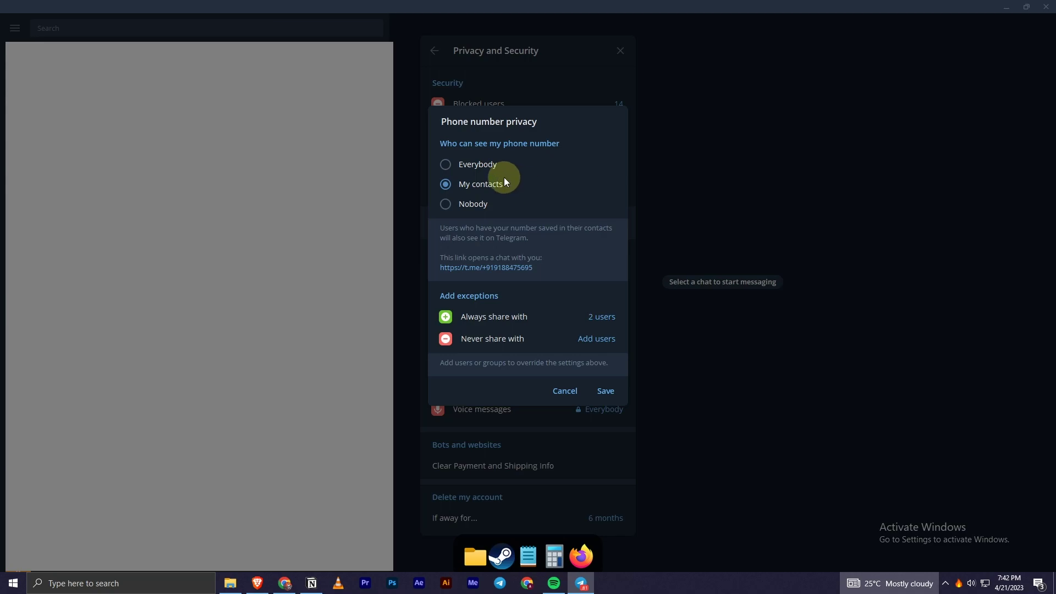
click(472, 204)
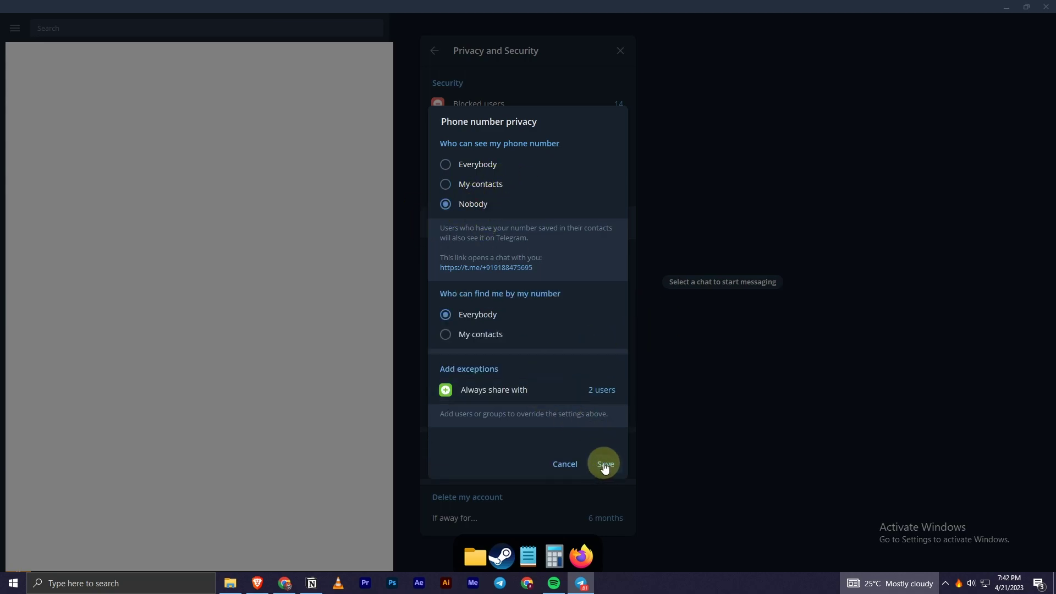